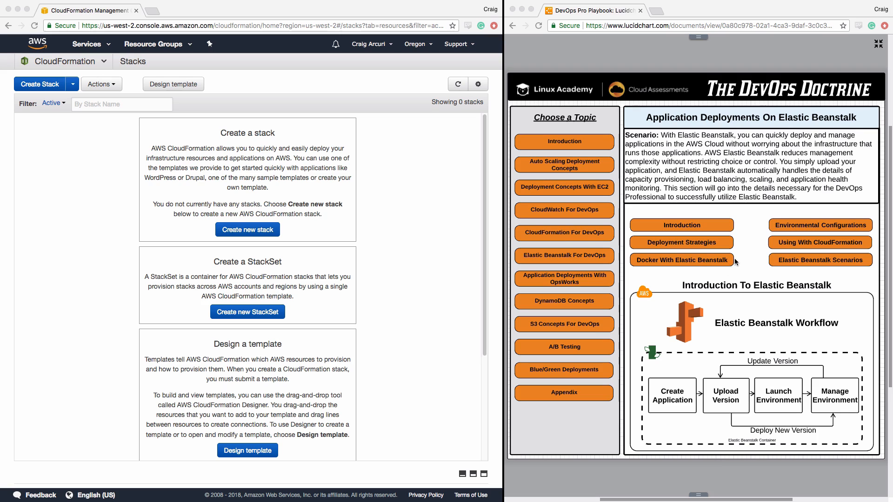
- Show the Using With CloudFormation section of the Elastic Beanstalk topic in the Lucidchart playbook
click(800, 246)
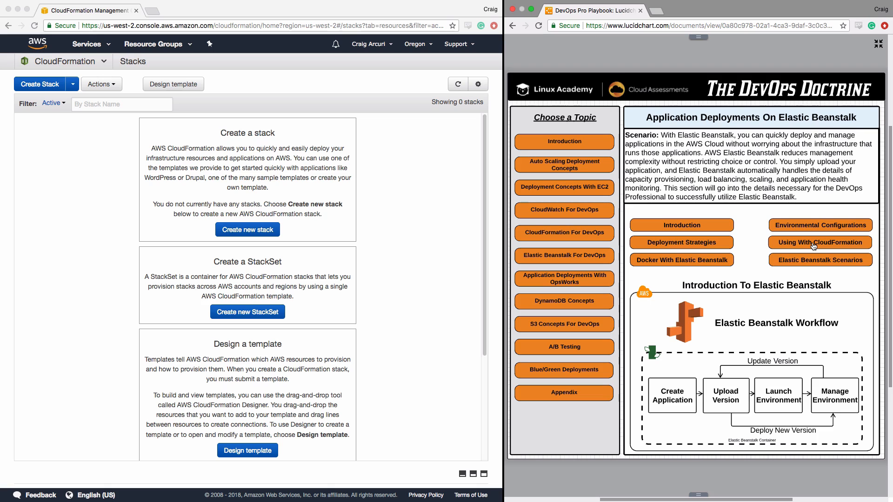
click(813, 246)
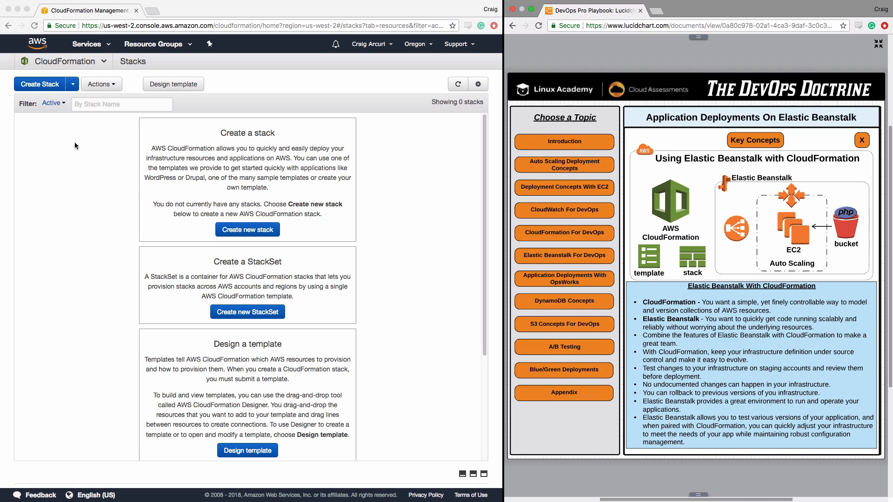
- In the AWS console, start a new CloudFormation Designer template, insert the sample Elastic Beanstalk JSON code, and enlarge the code editor
click(170, 87)
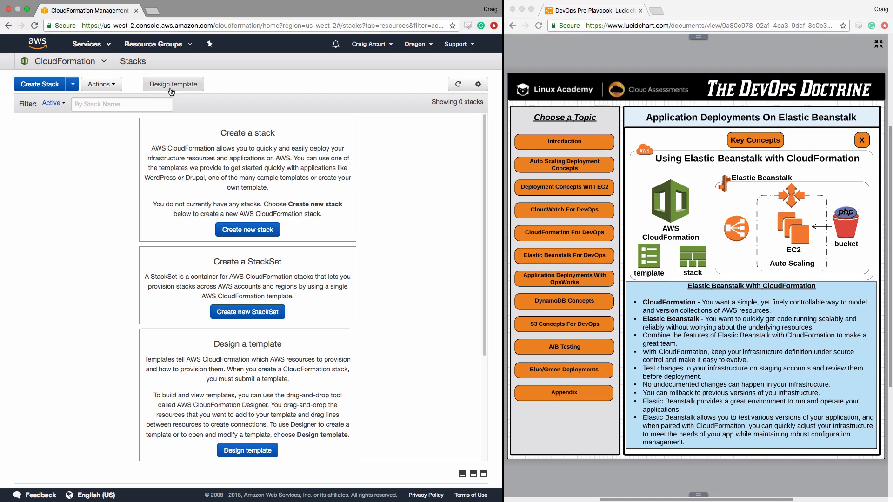
click(170, 87)
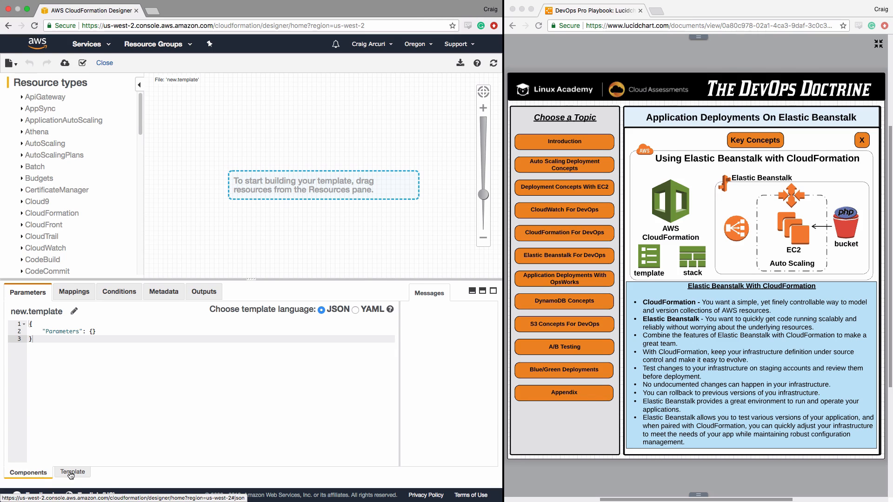
click(70, 473)
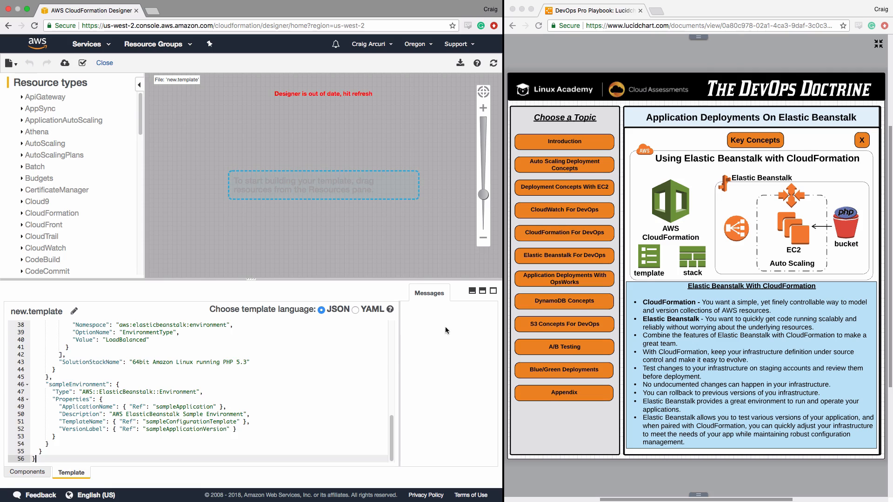
click(493, 292)
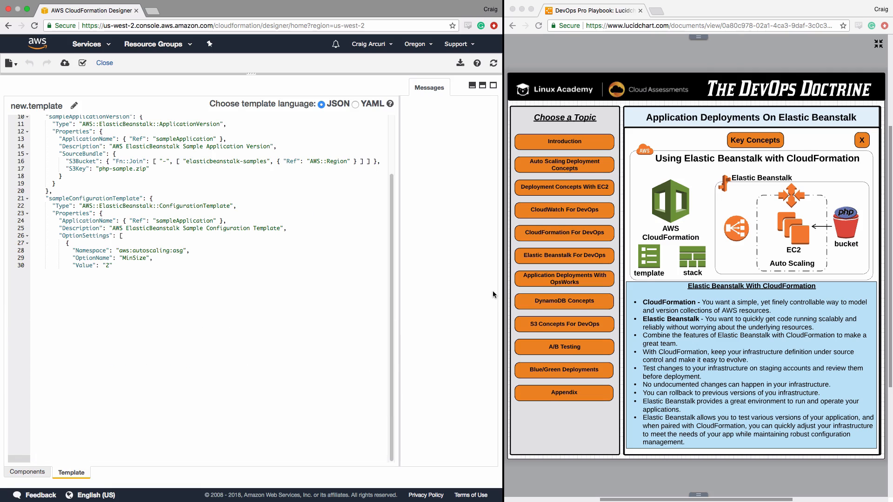
- Examine the template's Elastic Beanstalk application, application version with its S3 source bundle, configuration template and environment resources
drag(391, 255, 384, 202)
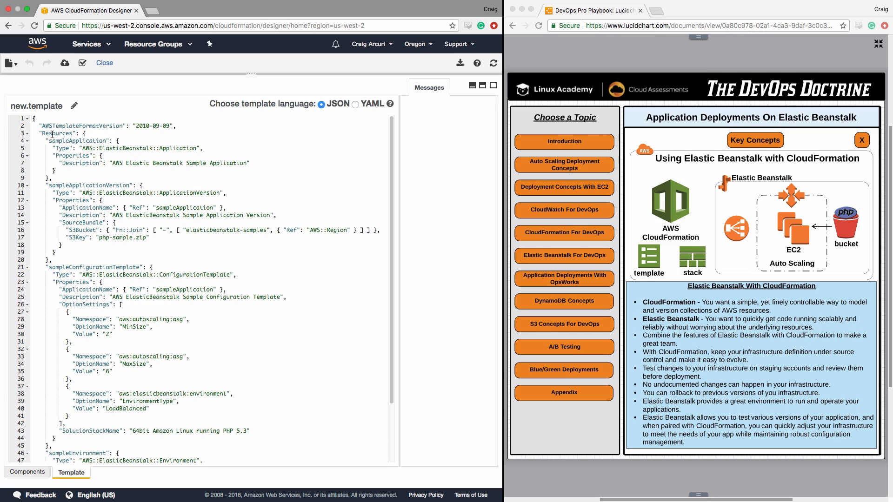
click(83, 148)
drag(83, 148, 204, 147)
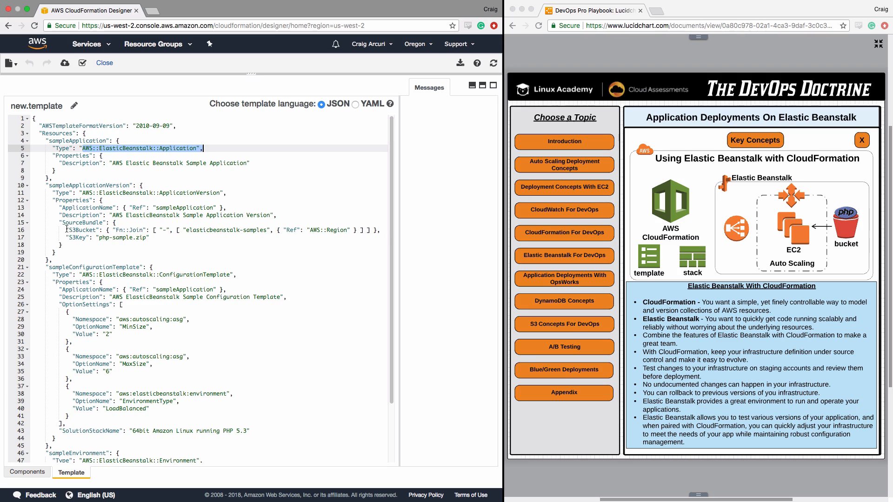
drag(67, 229, 158, 236)
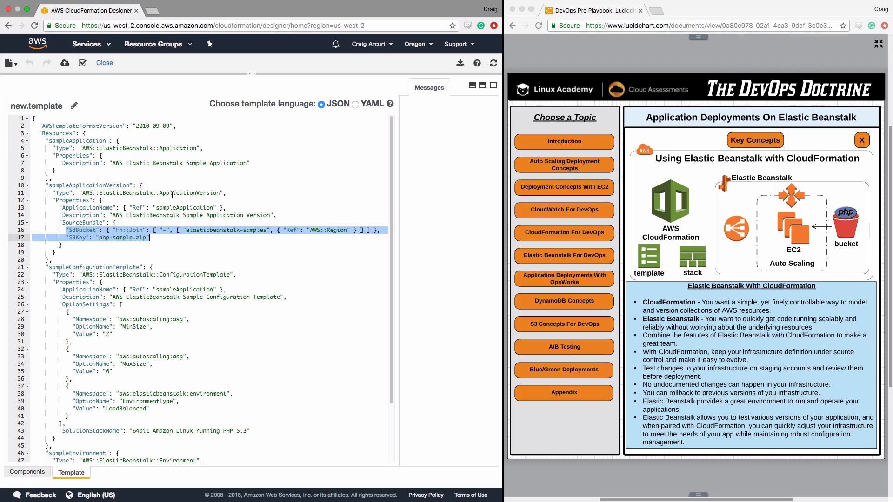
scroll(79, 211, down, 3)
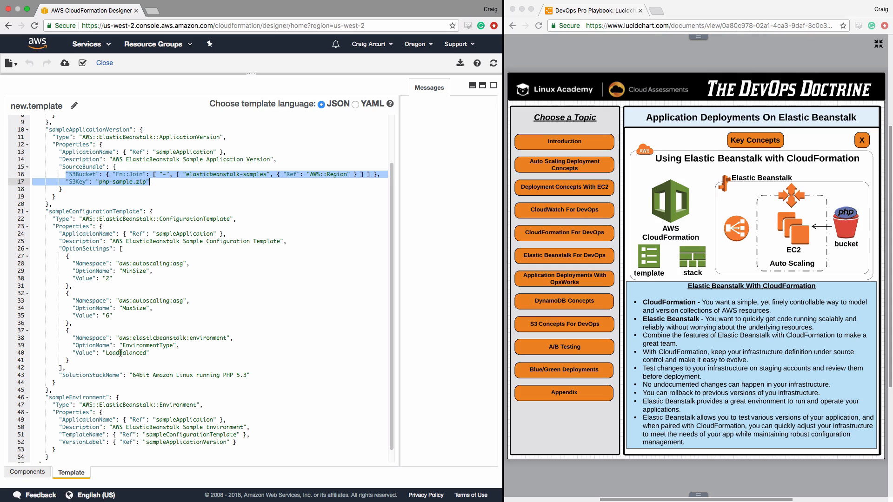
scroll(147, 353, down, 1)
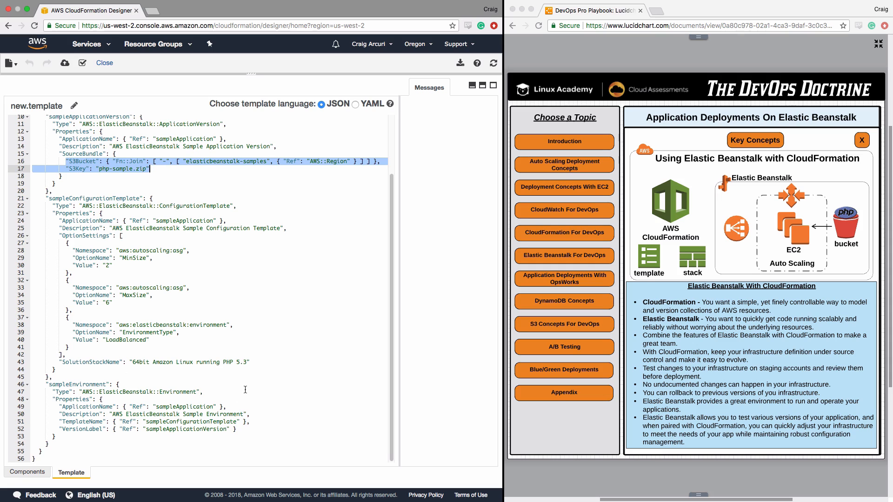
scroll(269, 348, up, 5)
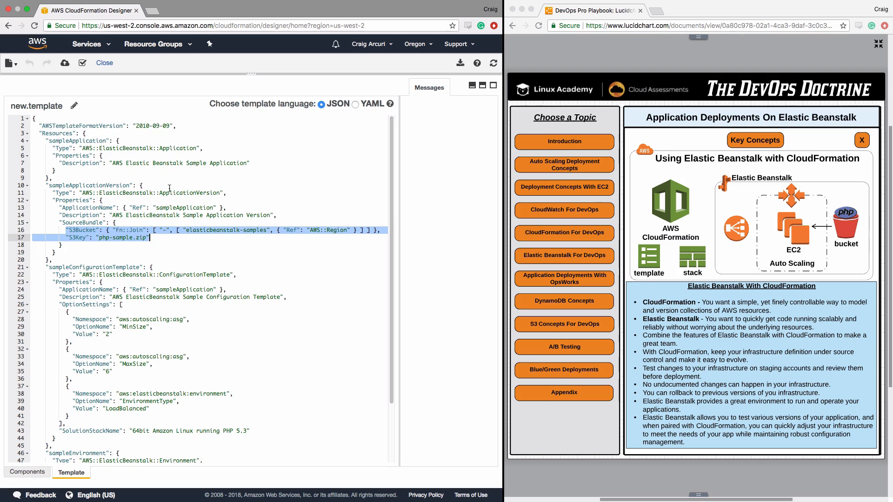
click(198, 241)
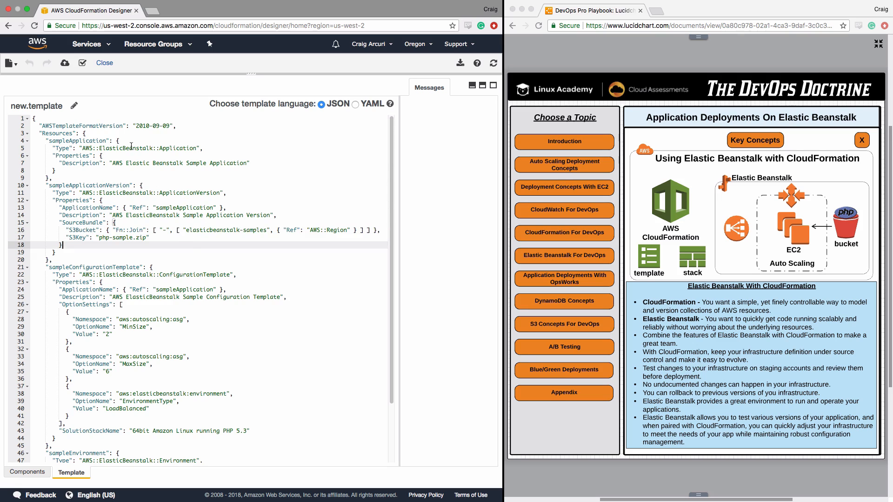
click(231, 275)
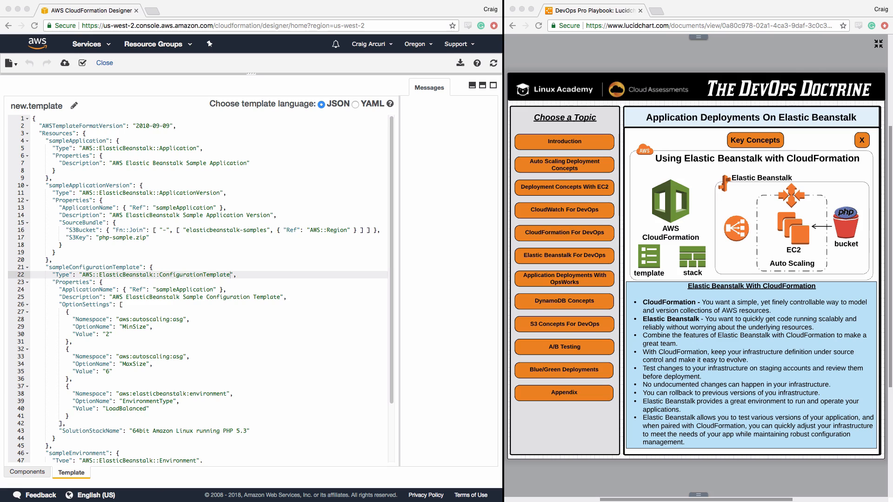
scroll(119, 395, down, 3)
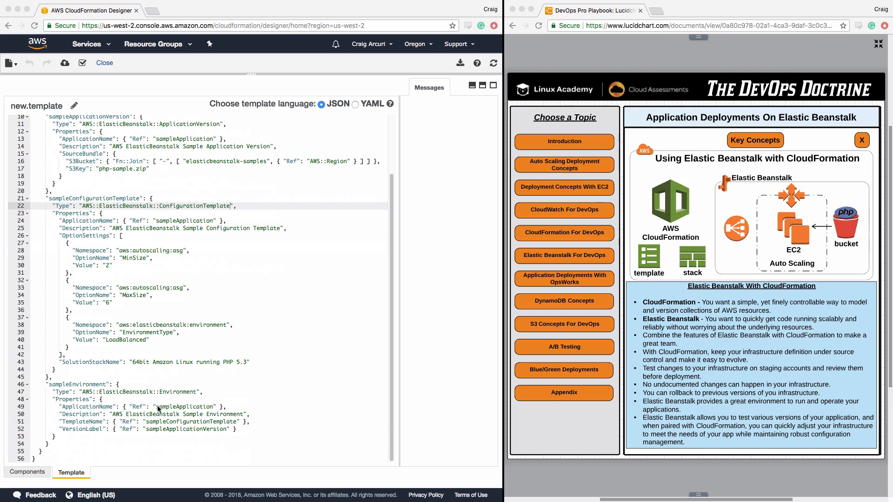
- Start creating a stack from the designed template and name it CFEBDemo
click(83, 68)
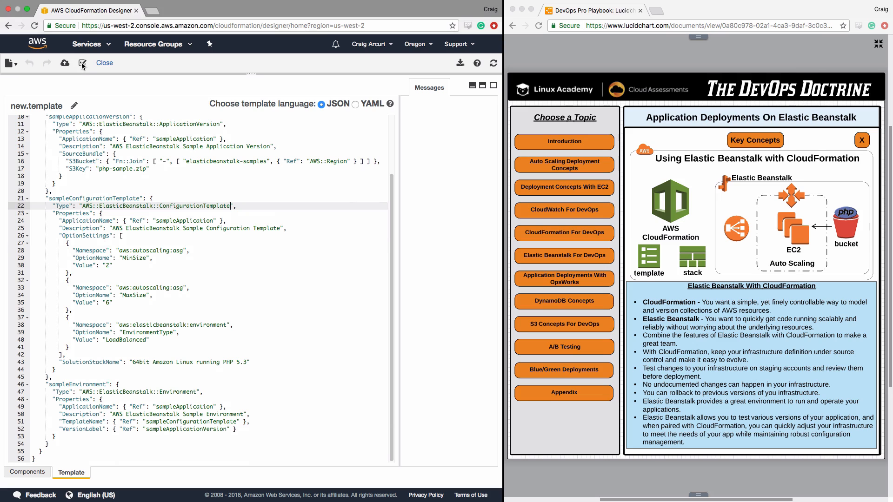
click(65, 63)
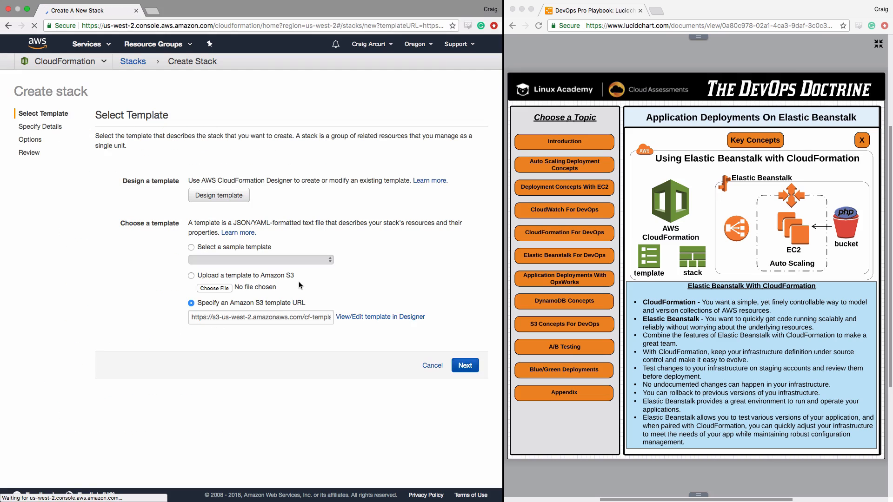
click(465, 366)
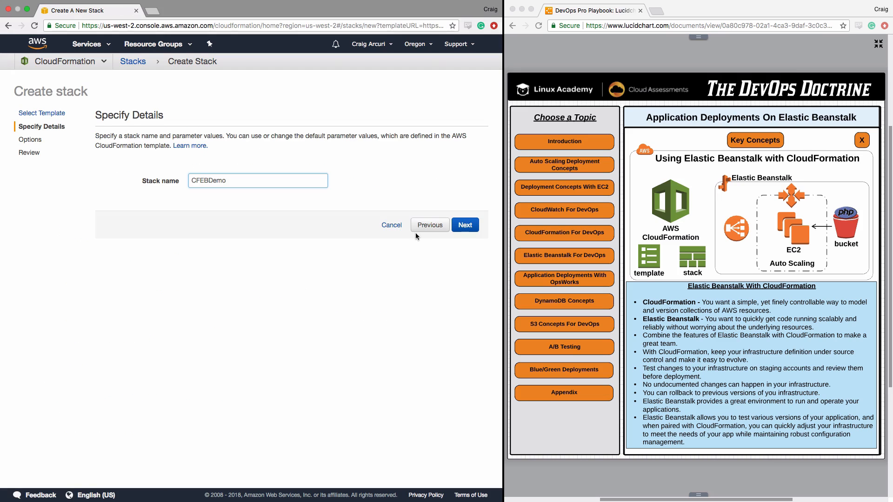
click(465, 226)
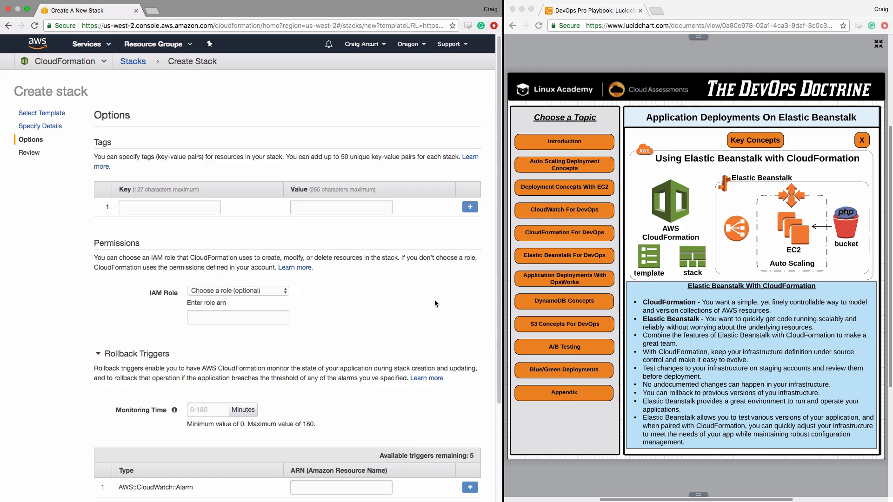
- Keep the default tags, permissions and rollback options, and create the CFEBDemo stack
scroll(424, 354, down, 3)
click(462, 459)
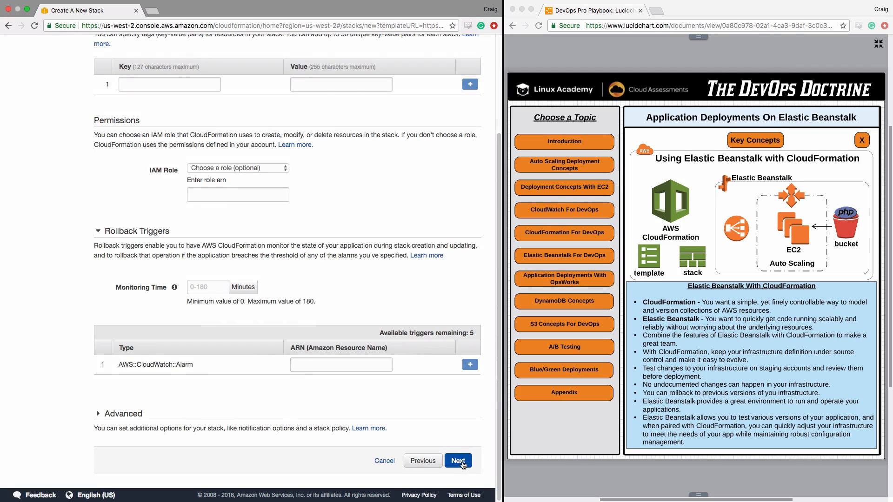
click(459, 462)
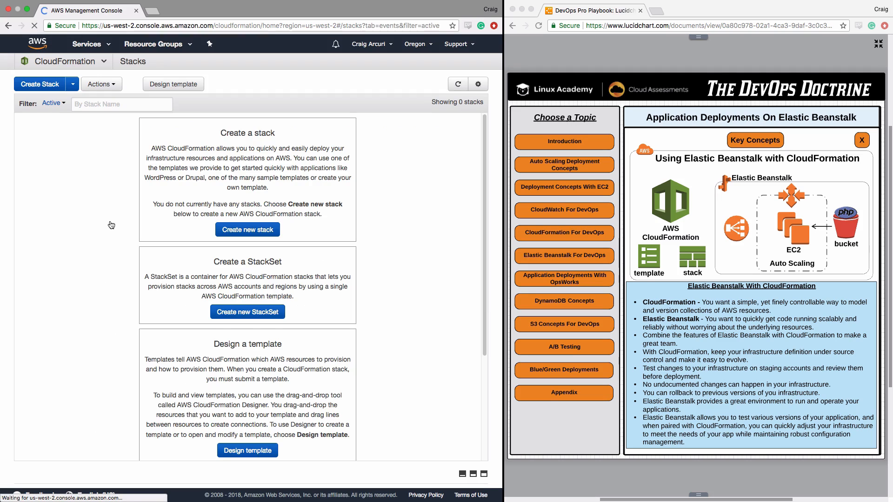
- Check the creation events of the CFEBDemo stack, and switch to those of the stack generated by Elastic Beanstalk
click(20, 136)
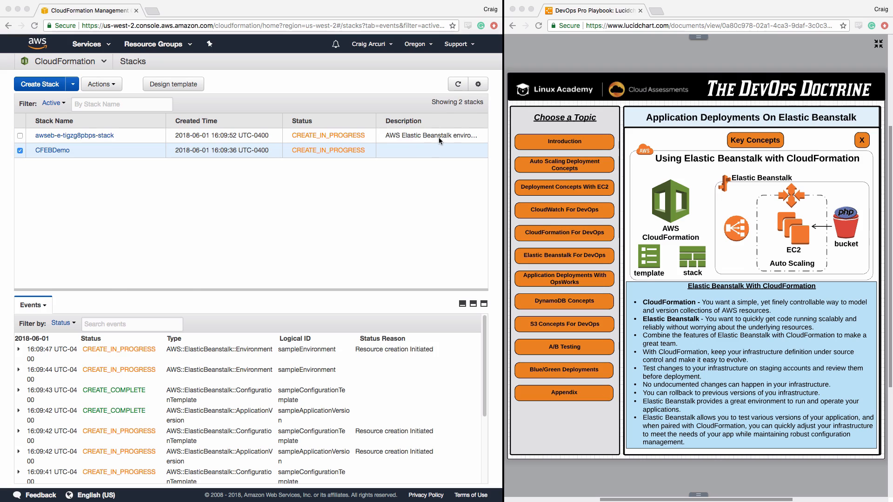
click(20, 151)
click(20, 135)
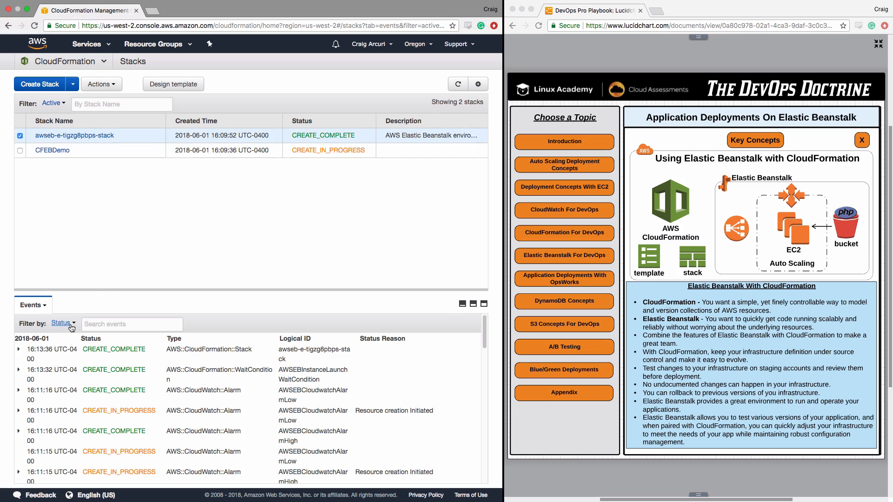
- Open the AWSEBLoadBalancerURL from the generated stack's outputs to check the PHP application, and return to the stack list
click(45, 308)
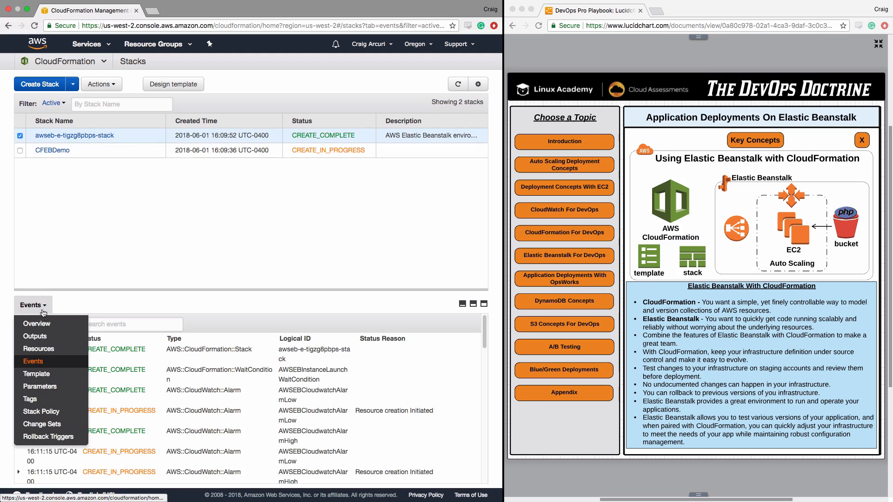
click(43, 341)
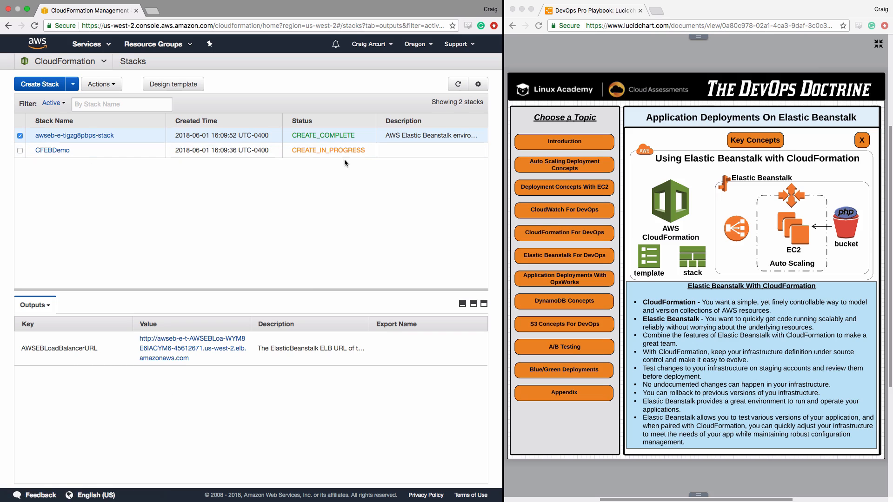
click(172, 351)
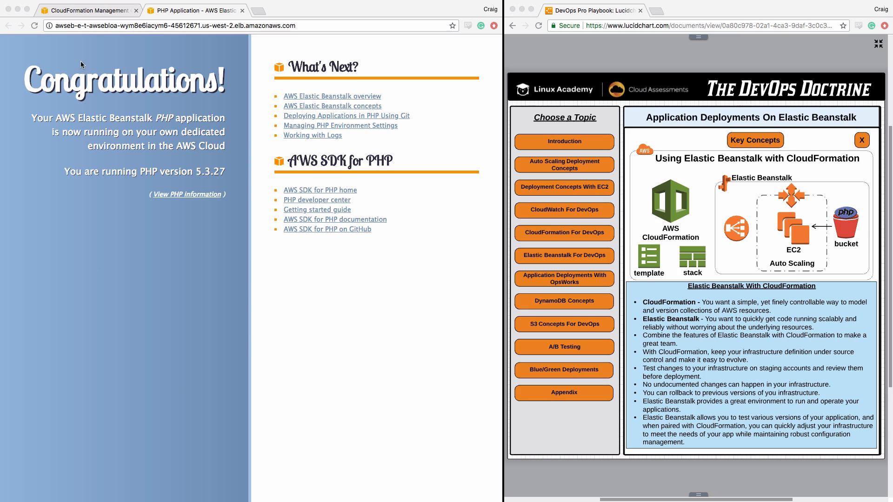
click(89, 10)
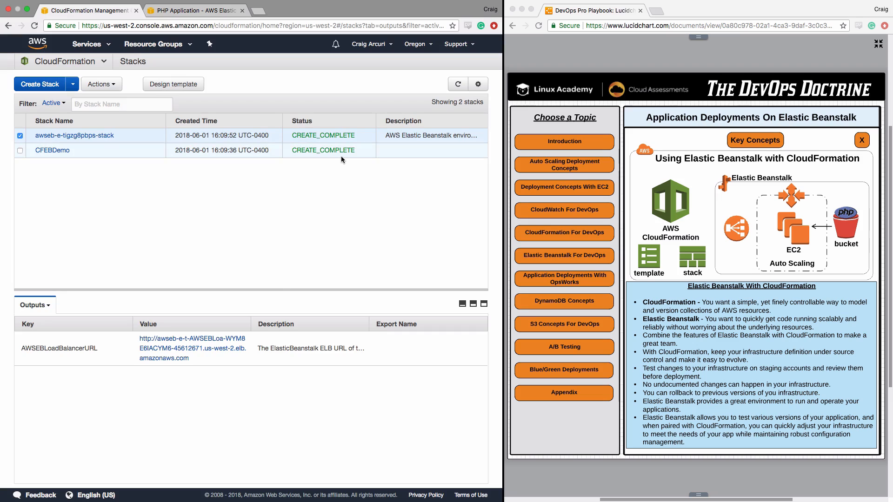